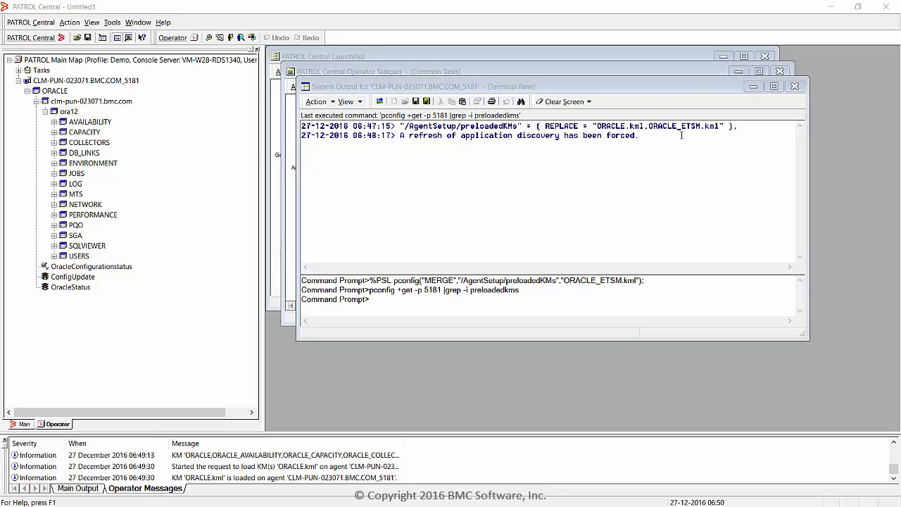
# - Load the ORACLE_ETSM.kml knowledge module list on the managed system CLM-PUN-023071.BMC.COM_5181
pyautogui.rightClick(109, 83)
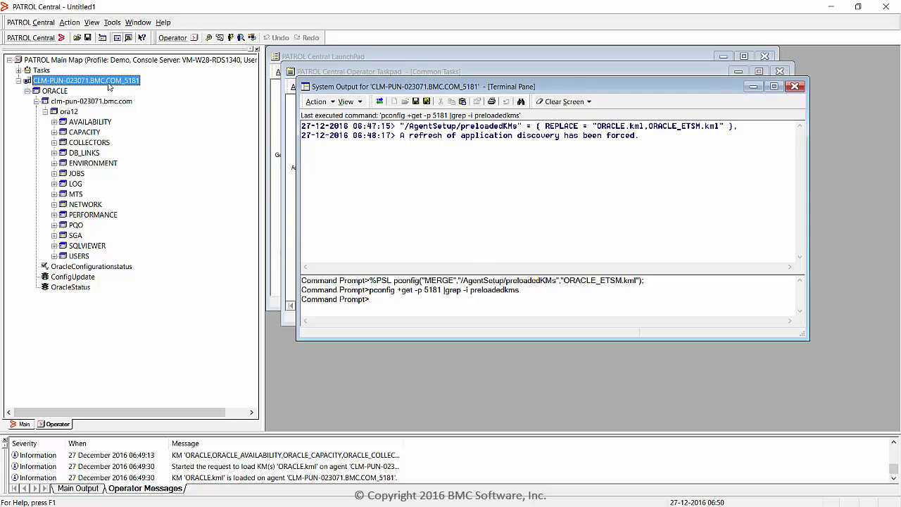
pyautogui.moveTo(216, 244)
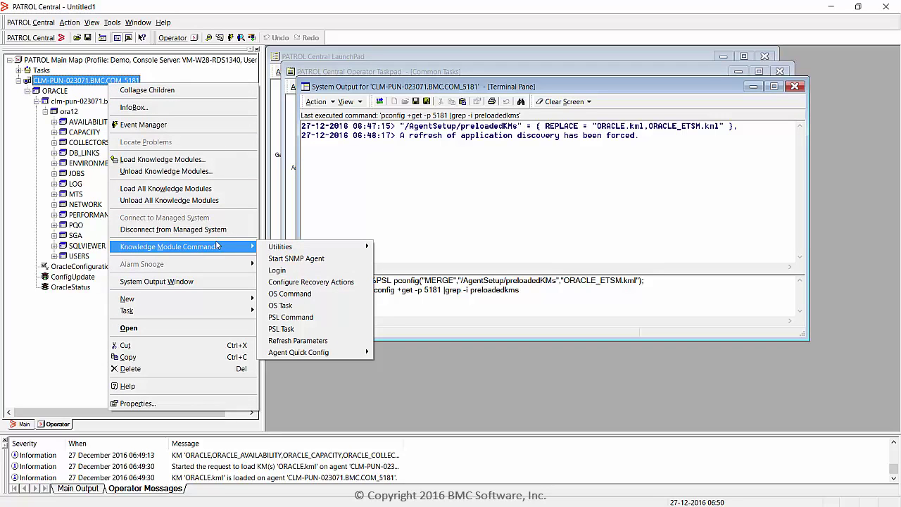
pyautogui.click(188, 159)
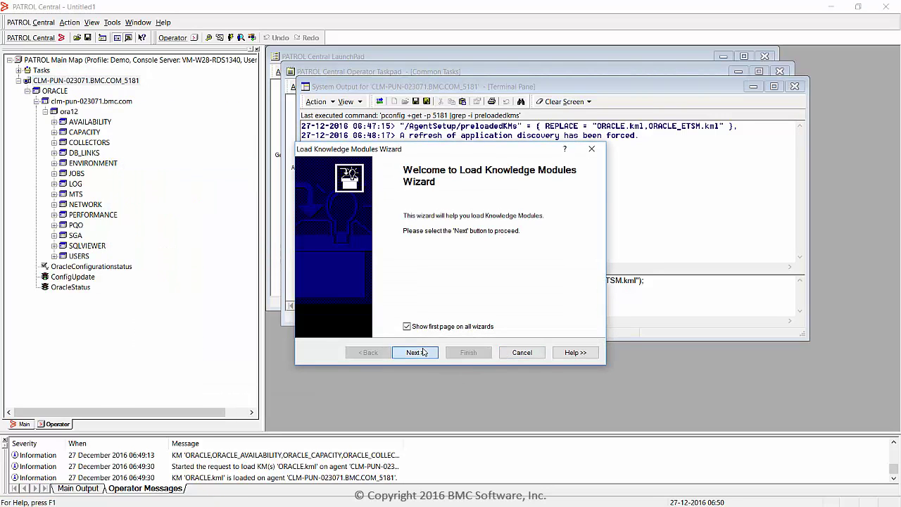
pyautogui.click(422, 352)
pyautogui.click(423, 352)
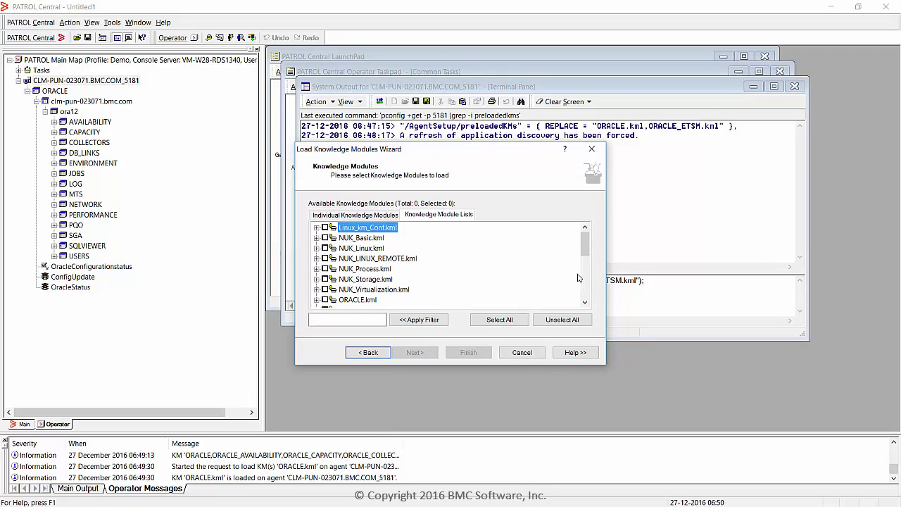
pyautogui.moveTo(584, 251); pyautogui.dragTo(585, 273)
pyautogui.click(324, 278)
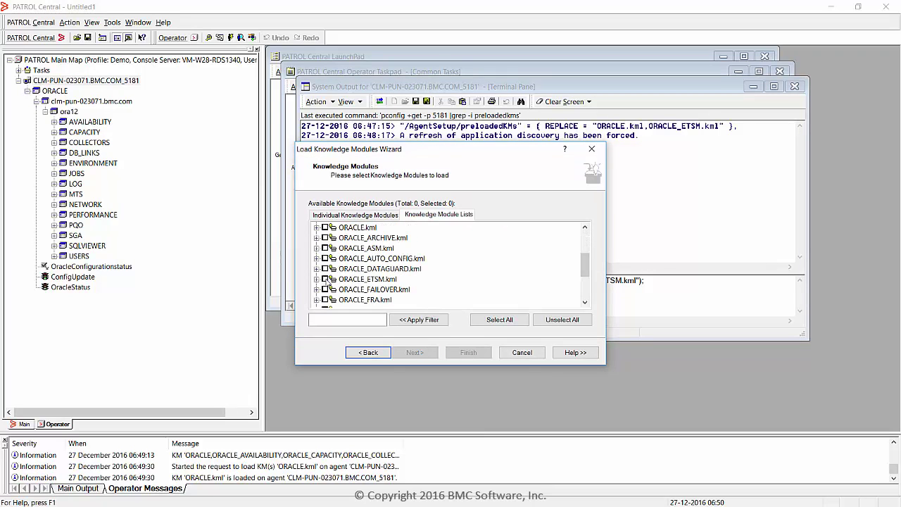
pyautogui.click(415, 352)
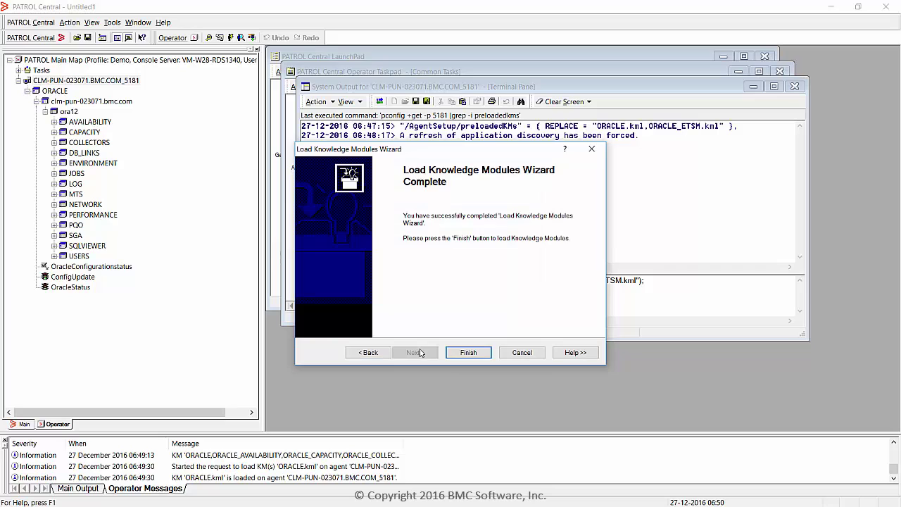
pyautogui.click(468, 352)
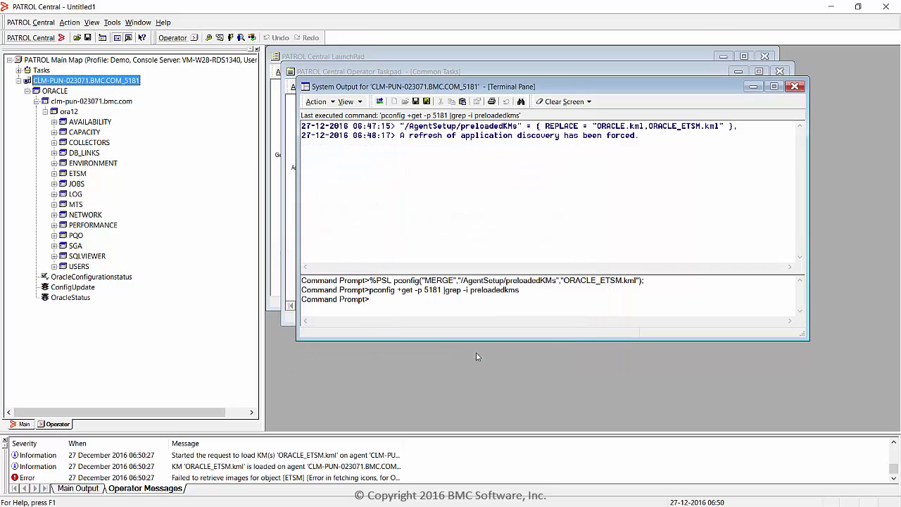
# - Expand the ETSM container under ora12 and its ETSM_REGULAR group to view the tablespace parameters
pyautogui.click(78, 177)
pyautogui.doubleClick(78, 176)
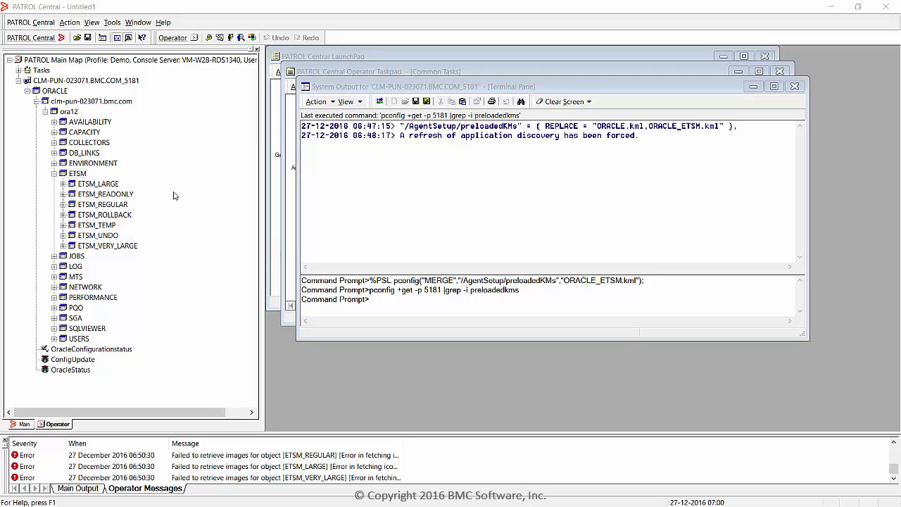
pyautogui.click(128, 206)
pyautogui.click(111, 204)
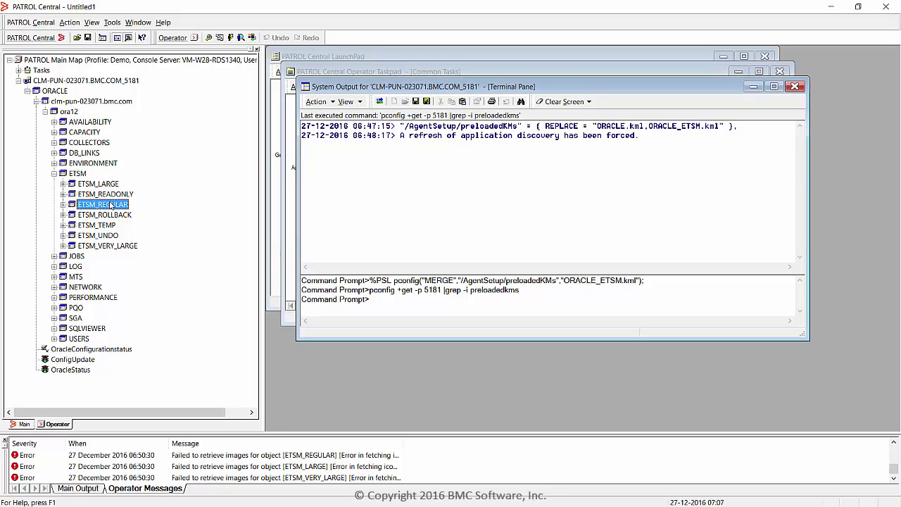
pyautogui.doubleClick(110, 204)
# - Expand the ETSM_TEMP and ETSM_UNDO groups to view their parameters
pyautogui.press('Down')
pyautogui.press('Down')
pyautogui.press('Down')
pyautogui.press('Down')
pyautogui.press('Down')
pyautogui.press('Down')
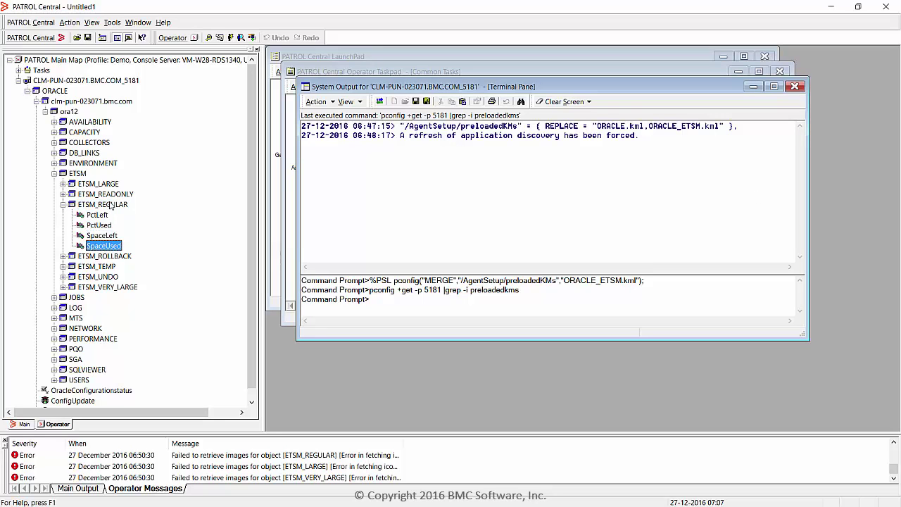
pyautogui.press('Right')
pyautogui.press('Down')
pyautogui.press('Down')
pyautogui.press('Down')
pyautogui.press('Down')
pyautogui.press('Down')
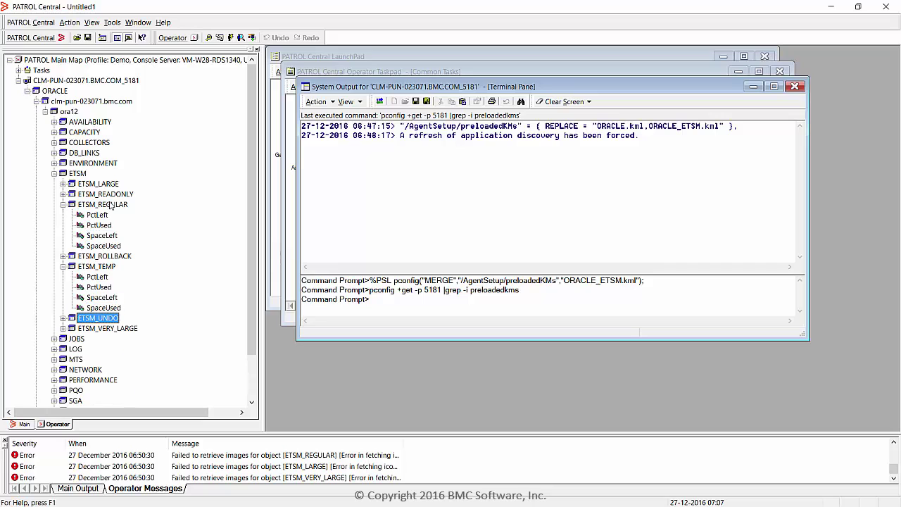
pyautogui.press('Right')
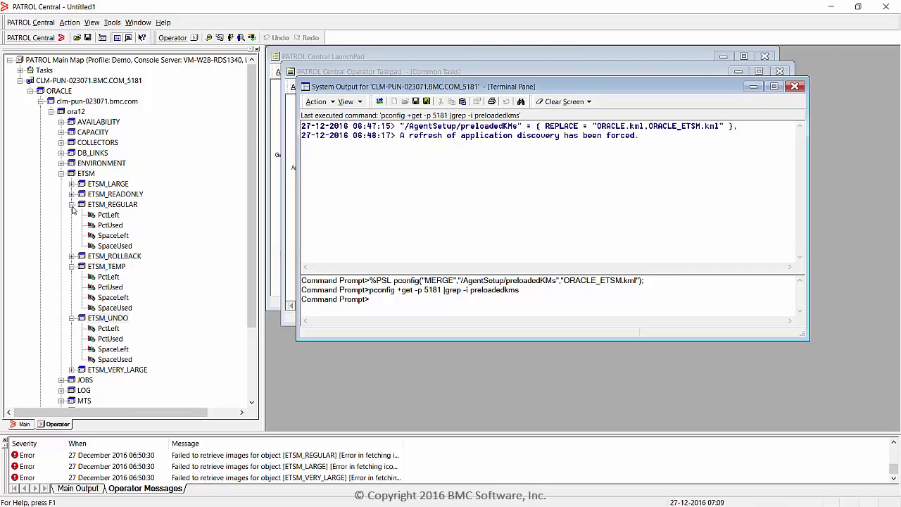
# - Collapse the ETSM_REGULAR, ETSM_TEMP and ETSM_UNDO groups
pyautogui.click(71, 204)
pyautogui.click(71, 225)
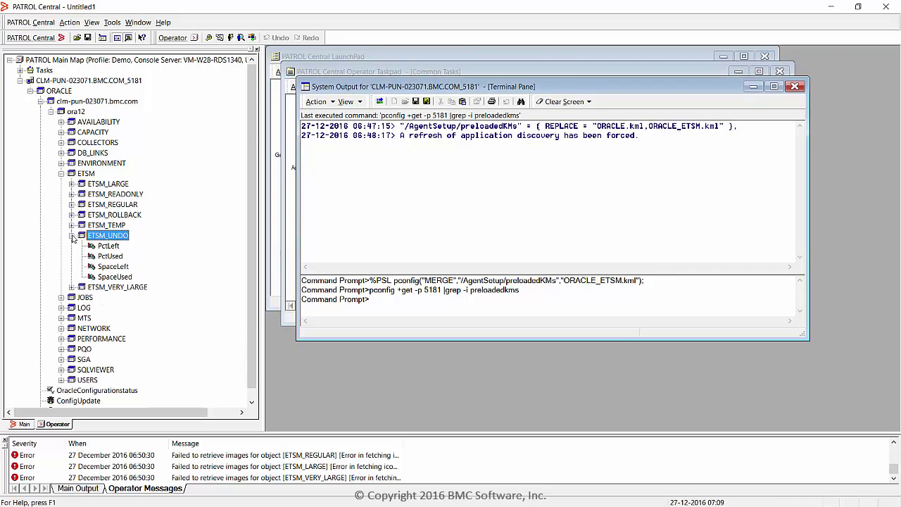
pyautogui.click(71, 235)
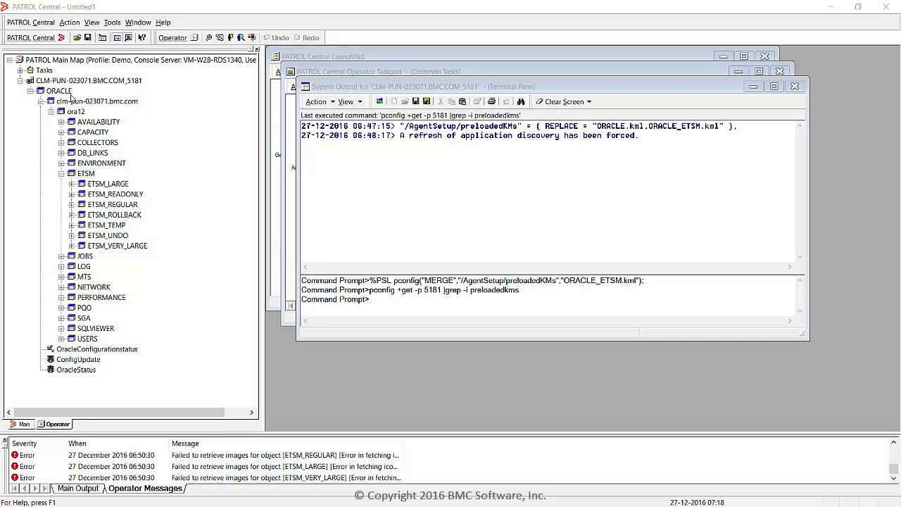
# - View the TableSpace History Options of the ETSM container for ora12 and exit without applying changes
pyautogui.rightClick(98, 176)
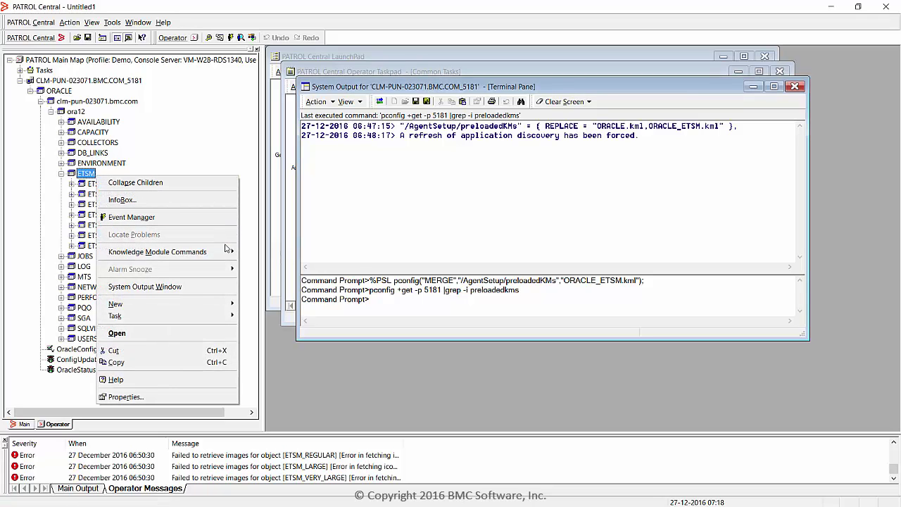
pyautogui.moveTo(228, 253)
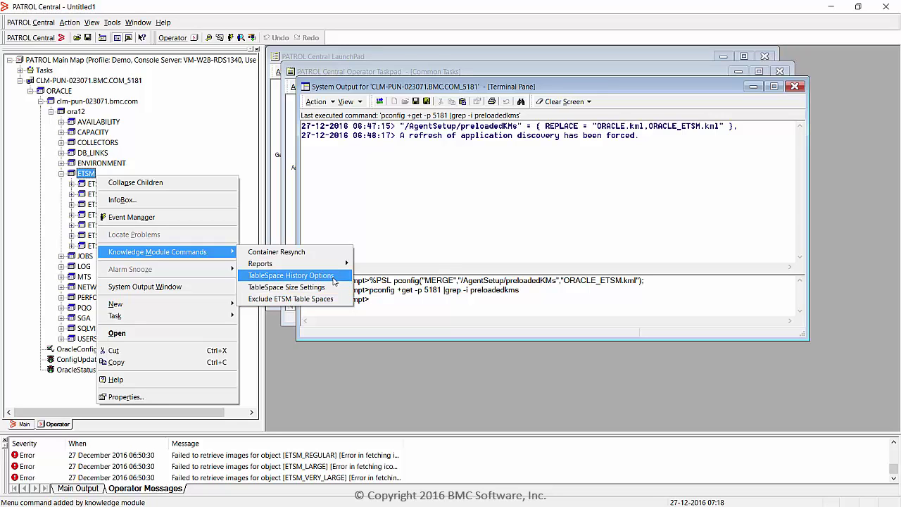
pyautogui.click(333, 280)
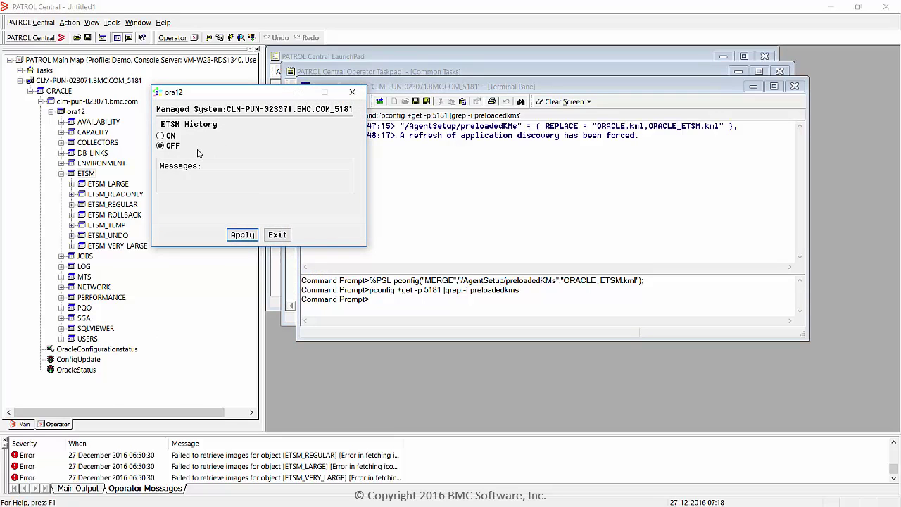
pyautogui.click(272, 235)
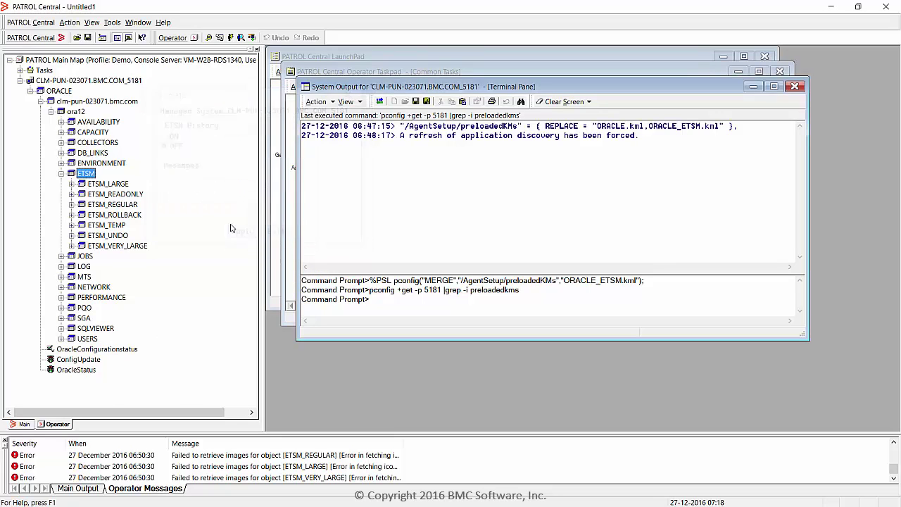
# - Examine the Large and Very Large fields in ETSM's TableSpace Size Settings and exit without entering sizes
pyautogui.rightClick(98, 175)
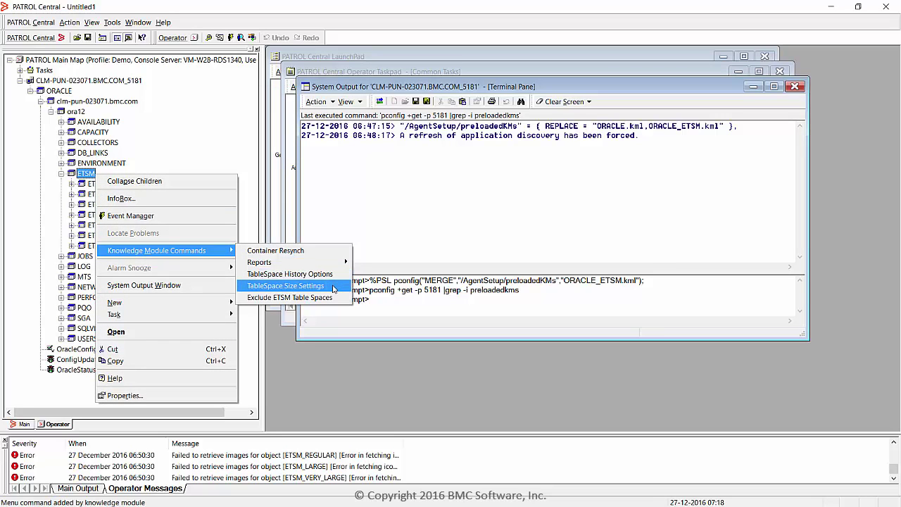
pyautogui.click(336, 285)
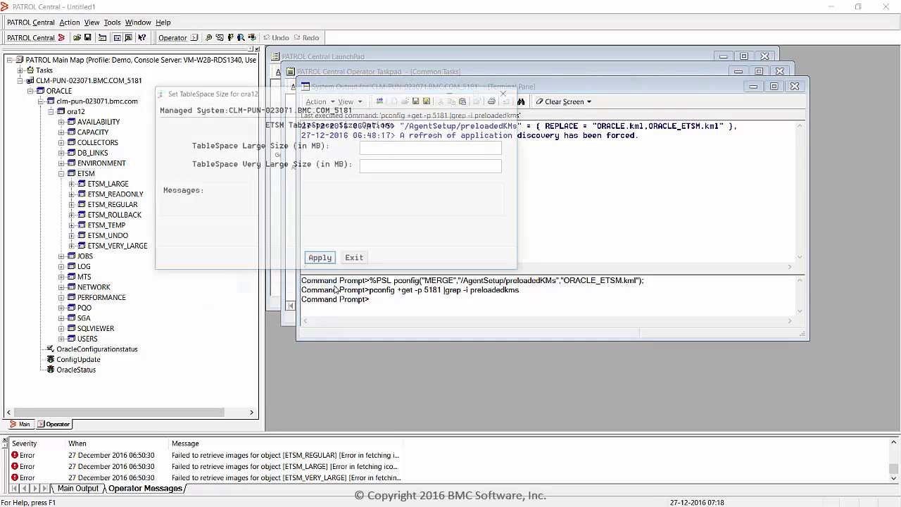
pyautogui.click(394, 149)
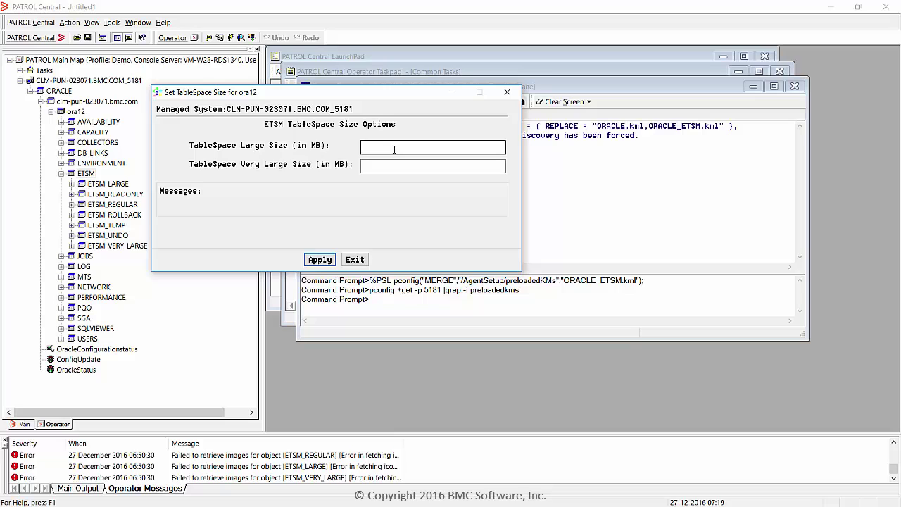
pyautogui.click(431, 168)
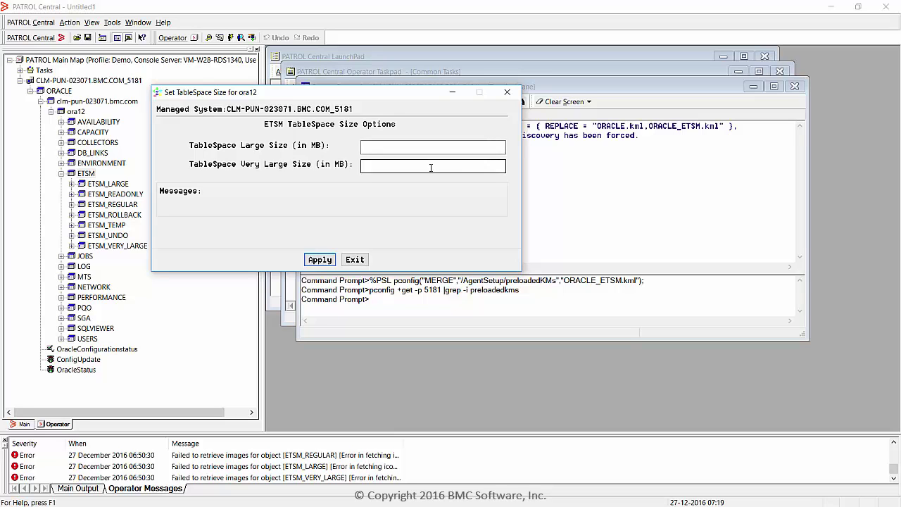
pyautogui.click(451, 148)
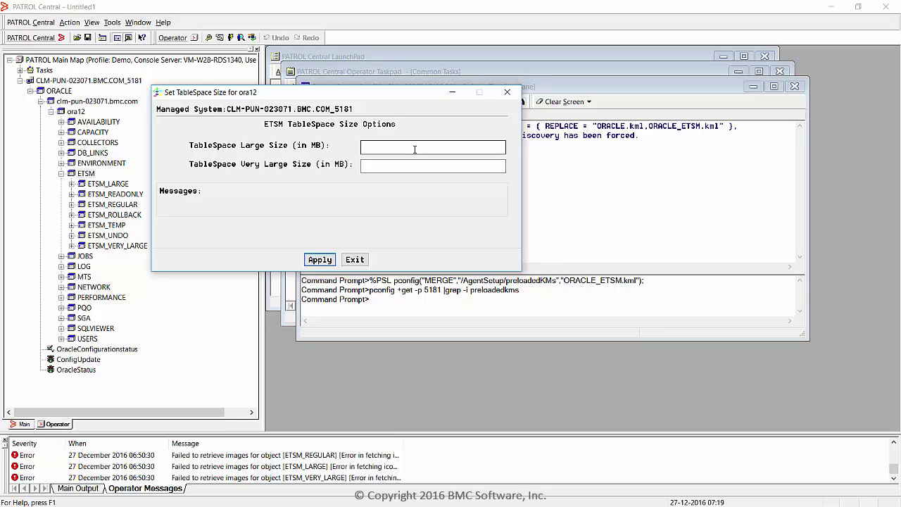
pyautogui.click(429, 167)
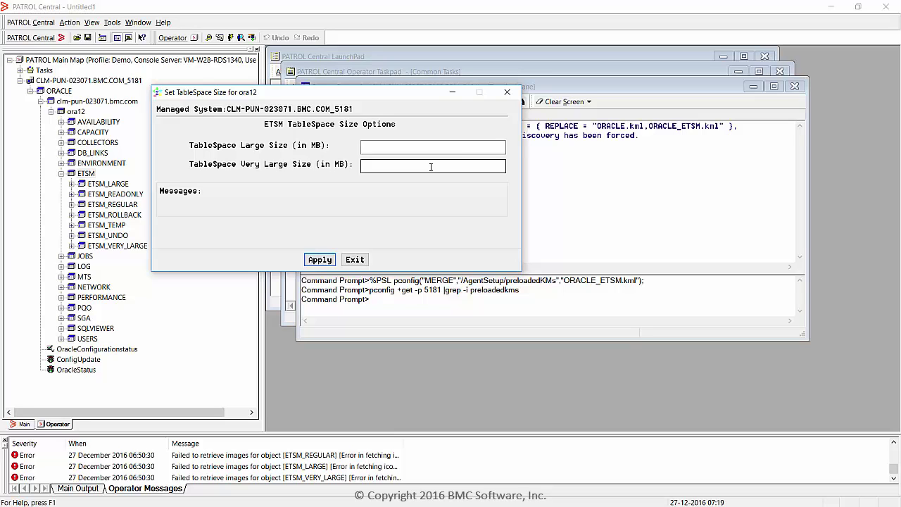
pyautogui.click(355, 260)
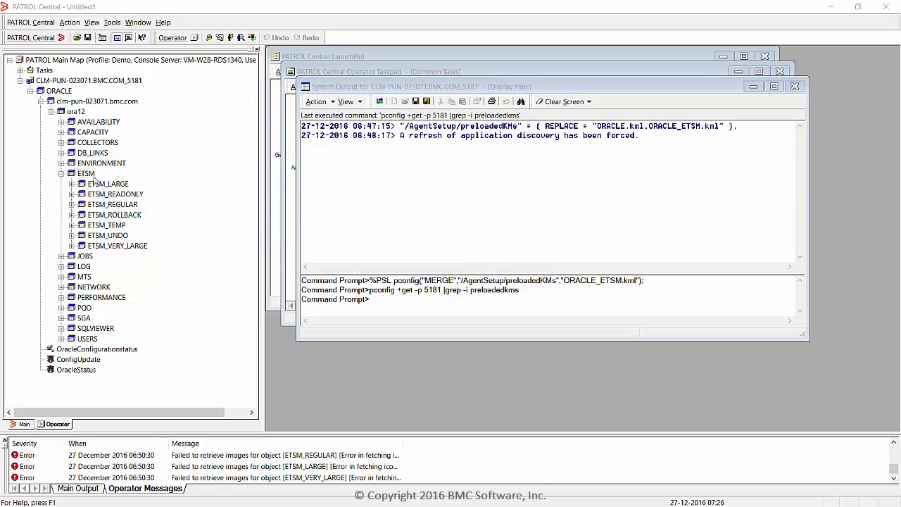
# - Examine the Exclude ETSM Table Spaces dialog with its tablespace lists and filters, and cancel it
pyautogui.rightClick(93, 178)
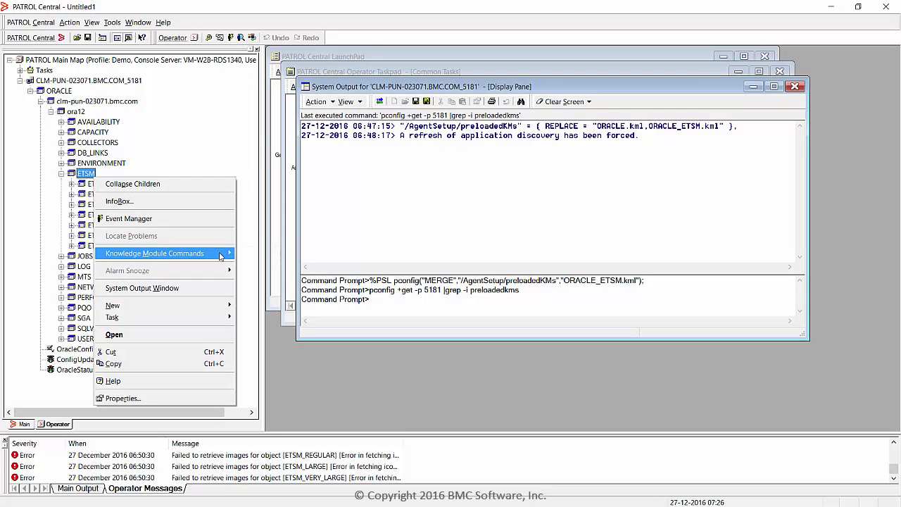
pyautogui.moveTo(220, 257)
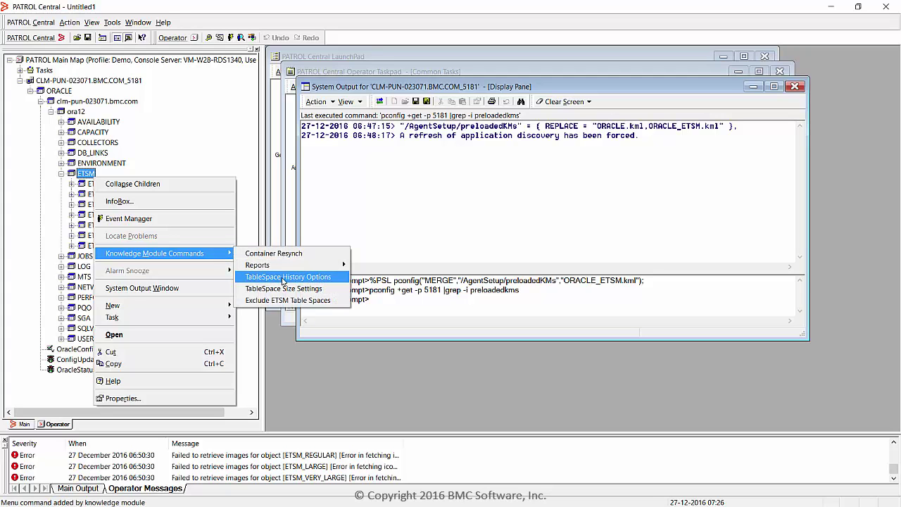
pyautogui.click(335, 302)
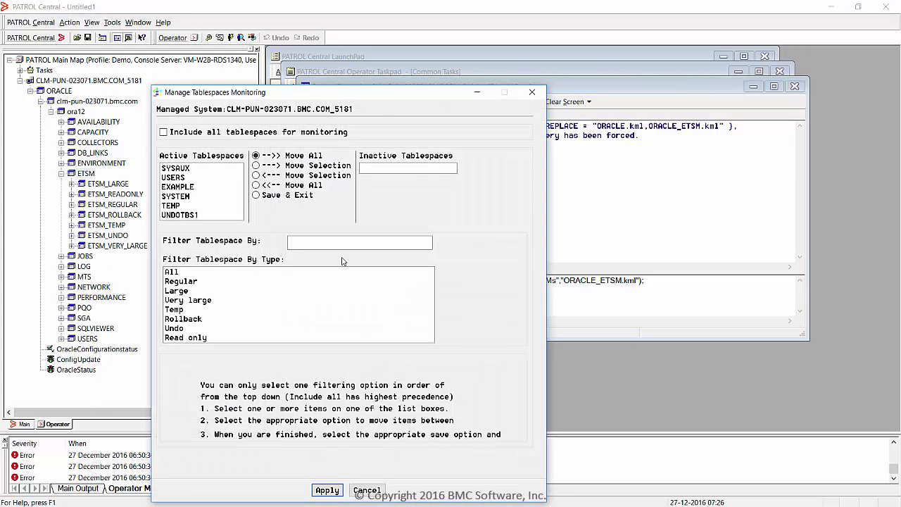
pyautogui.moveTo(388, 87); pyautogui.dragTo(387, 49)
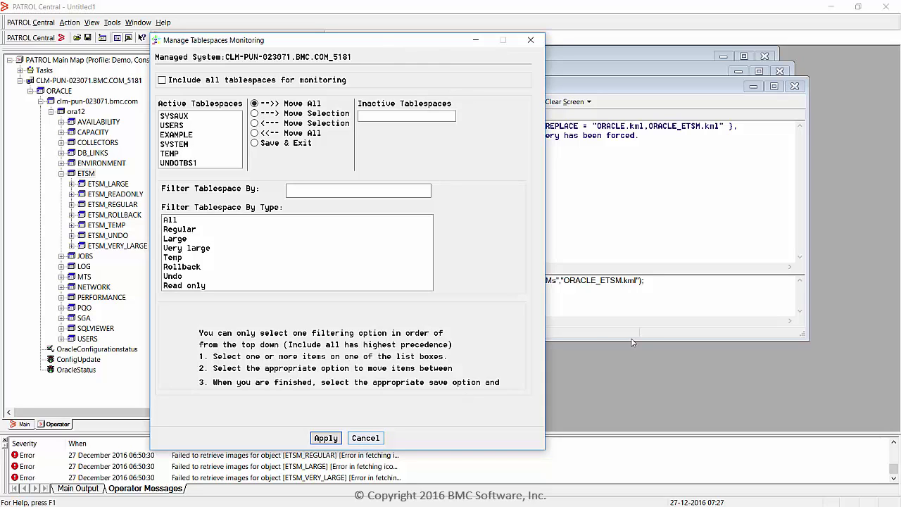
pyautogui.click(366, 438)
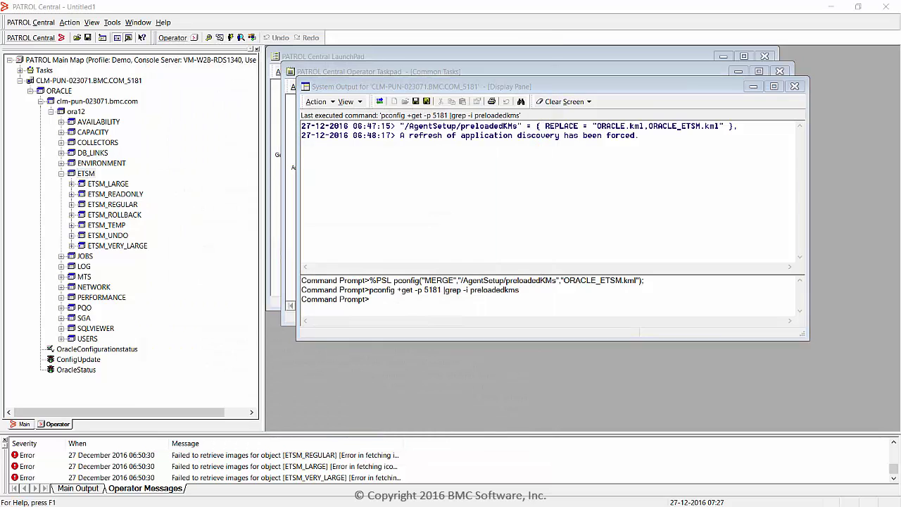
# - Set ETSM History to ON in the Global TableSpace History Options of the ORACLE container, apply it and exit
pyautogui.rightClick(74, 93)
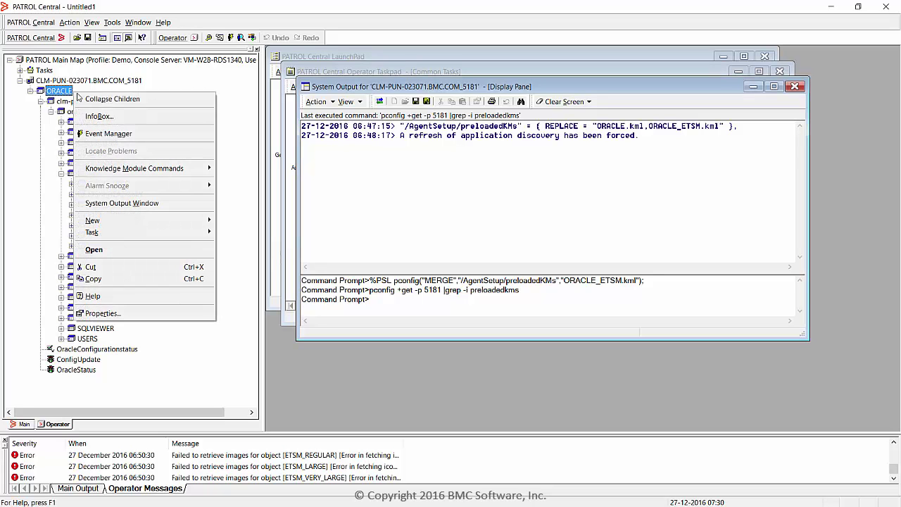
pyautogui.moveTo(200, 172)
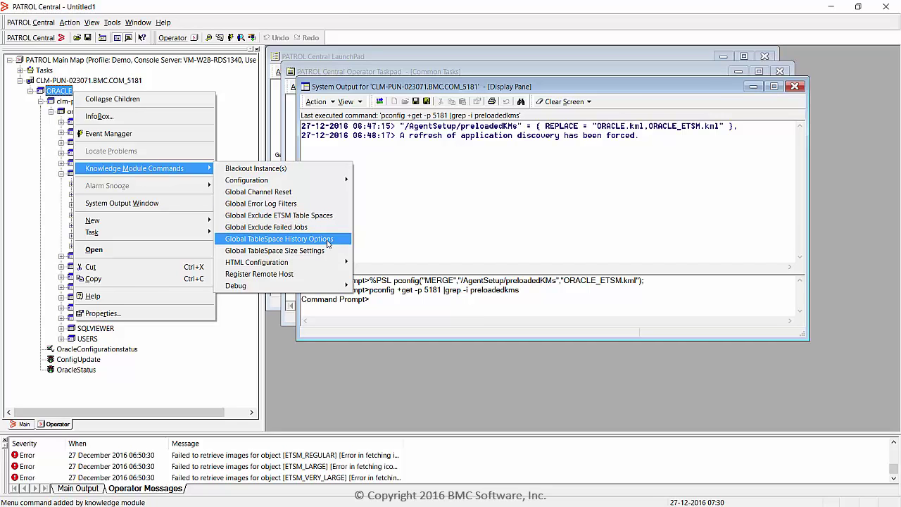
pyautogui.click(327, 239)
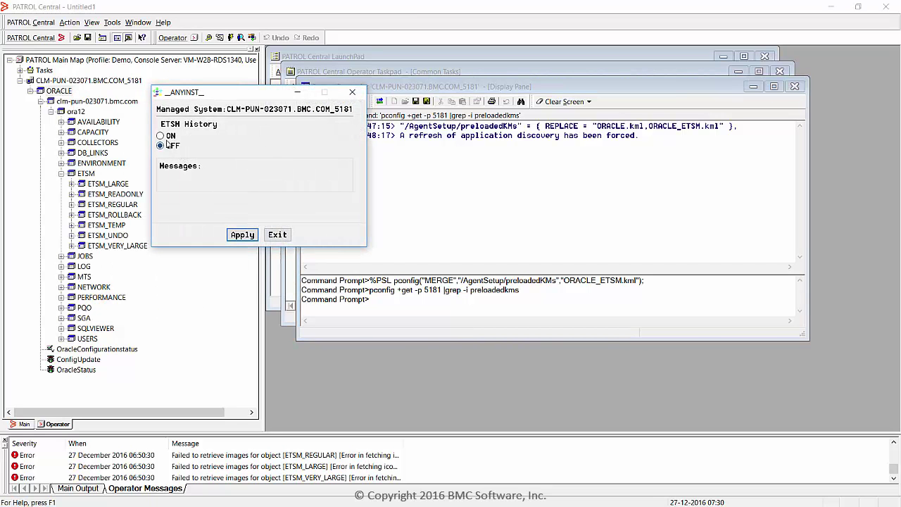
pyautogui.click(160, 136)
pyautogui.click(242, 236)
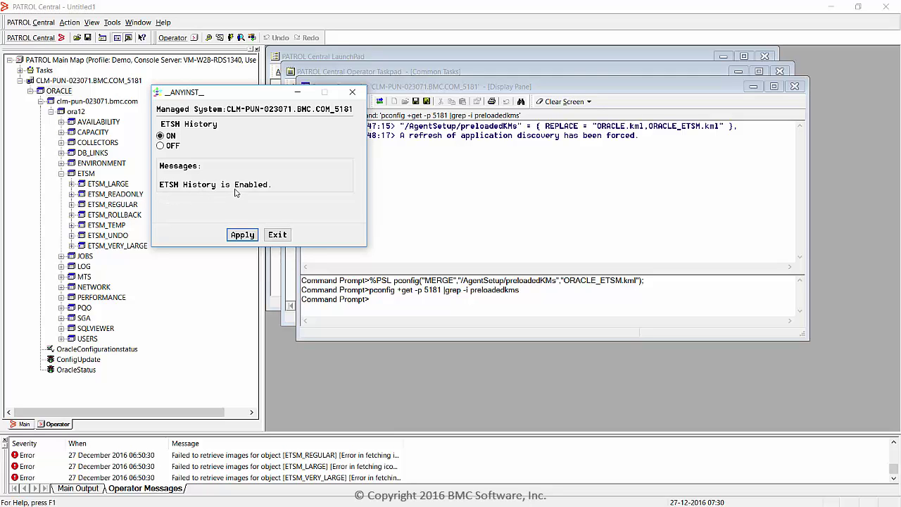
pyautogui.click(278, 236)
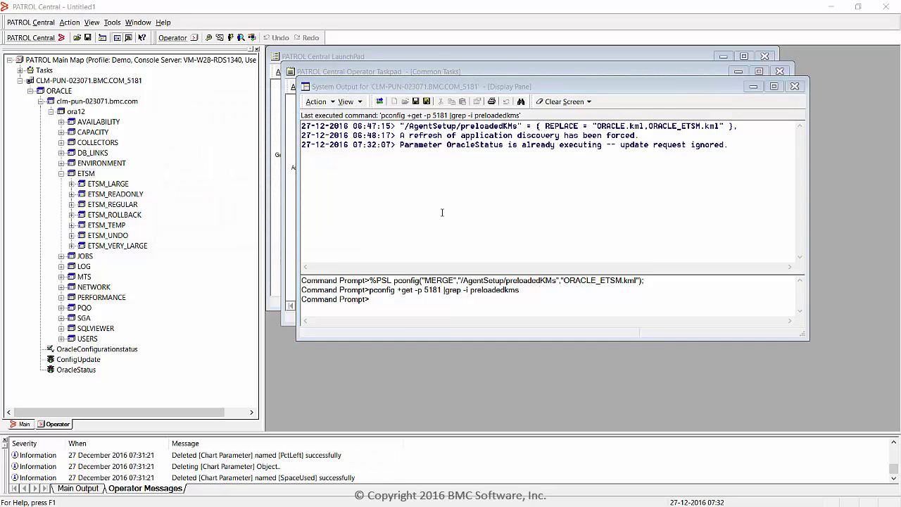
# - Expand the ETSM_REGULAR container, view the parameters of its EXAMPLE tablespace, and collapse that tablespace again
pyautogui.doubleClick(121, 206)
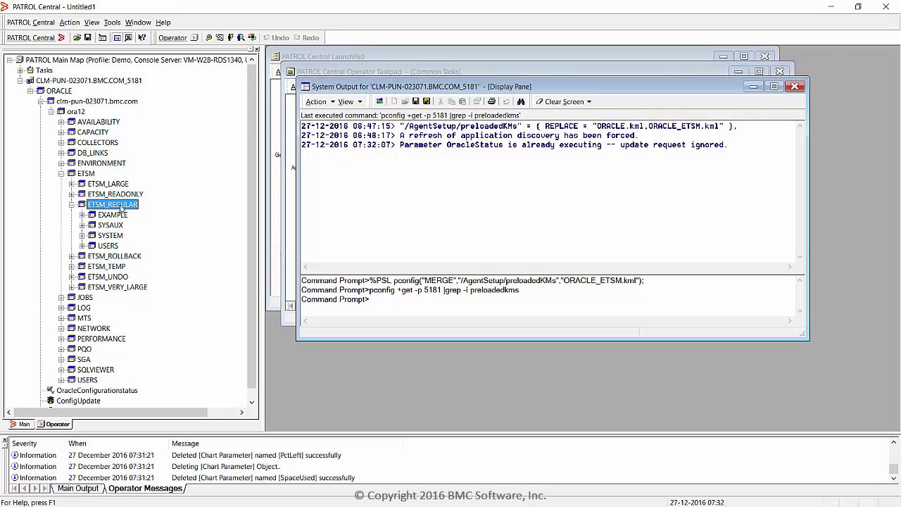
pyautogui.press('Down')
pyautogui.press('Right')
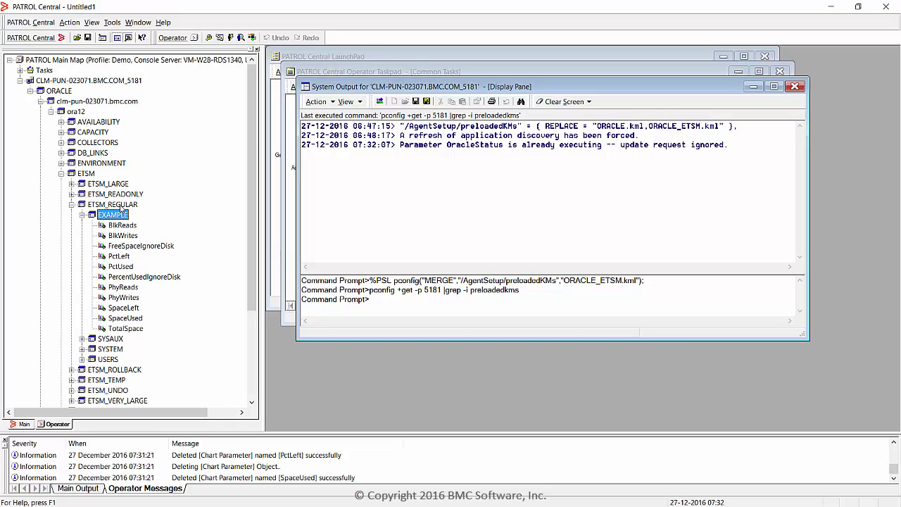
pyautogui.press('Left')
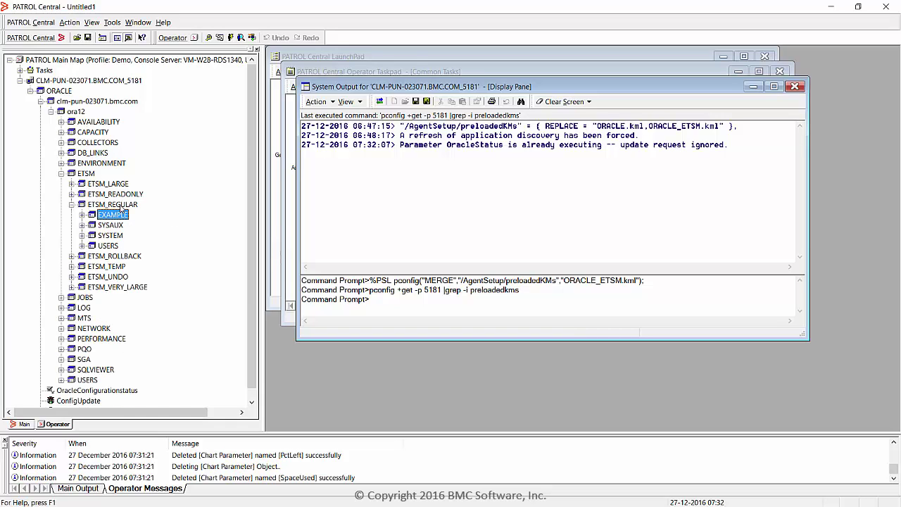
# - Expand the ETSM_TEMP container, view the parameters of its TEMP tablespace, and collapse that tablespace again
pyautogui.press('Down')
pyautogui.press('Down')
pyautogui.press('Down')
pyautogui.press('Down')
pyautogui.press('Down')
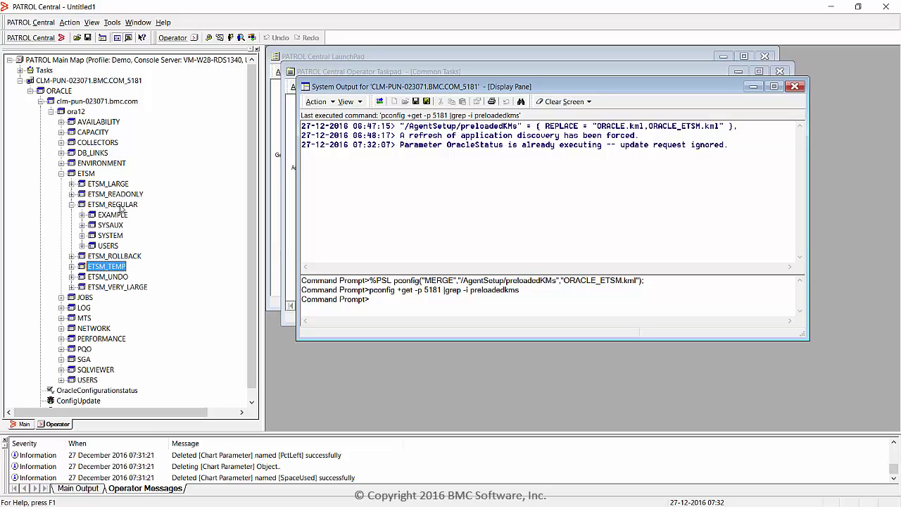
pyautogui.press('Right')
pyautogui.press('Right')
pyautogui.press('Right')
pyautogui.press('Left')
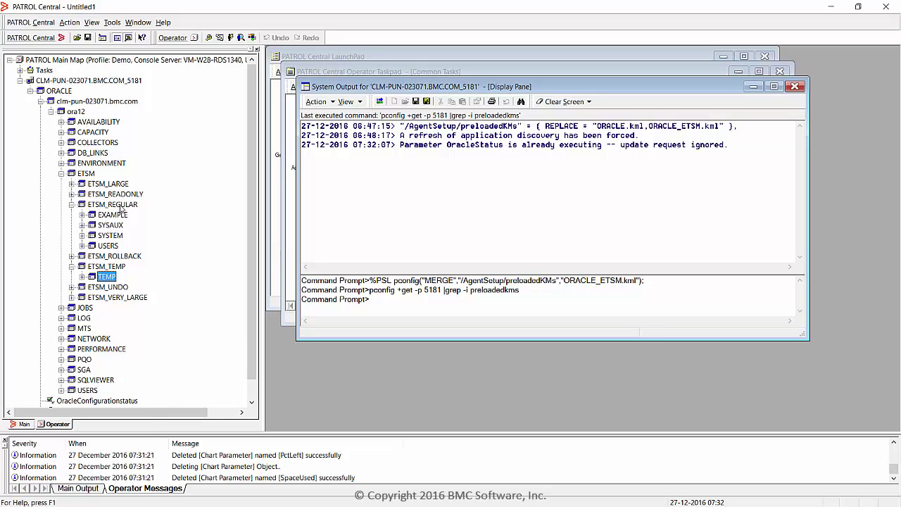
# - Expand the ETSM_UNDO container and its UNDOTBS1 tablespace to view the parameters beneath it
pyautogui.press('Down')
pyautogui.press('Right')
pyautogui.press('Right')
pyautogui.press('Right')
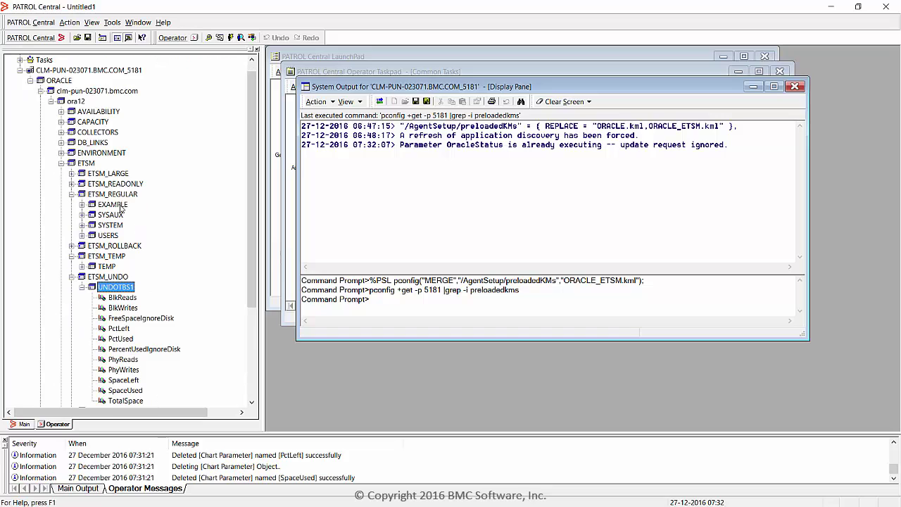